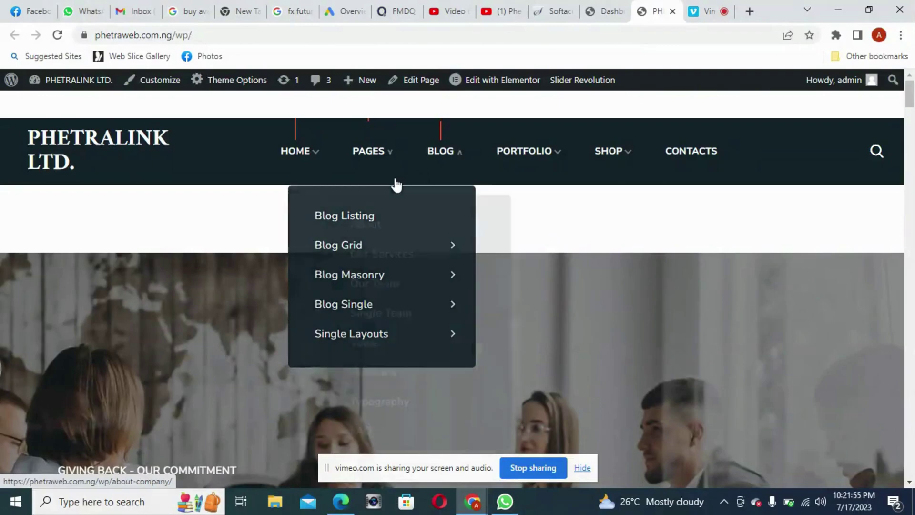
Examine the live site's homepage, from the header navigation through the services, benefits and strategy sections
mouse_move(395, 184)
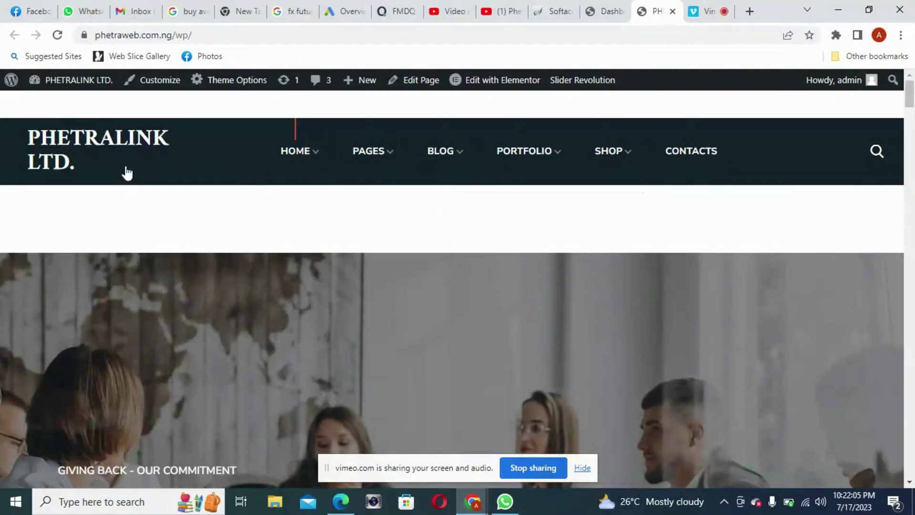
scroll(230, 270, down, 3)
scroll(229, 270, down, 12)
scroll(232, 275, down, 10)
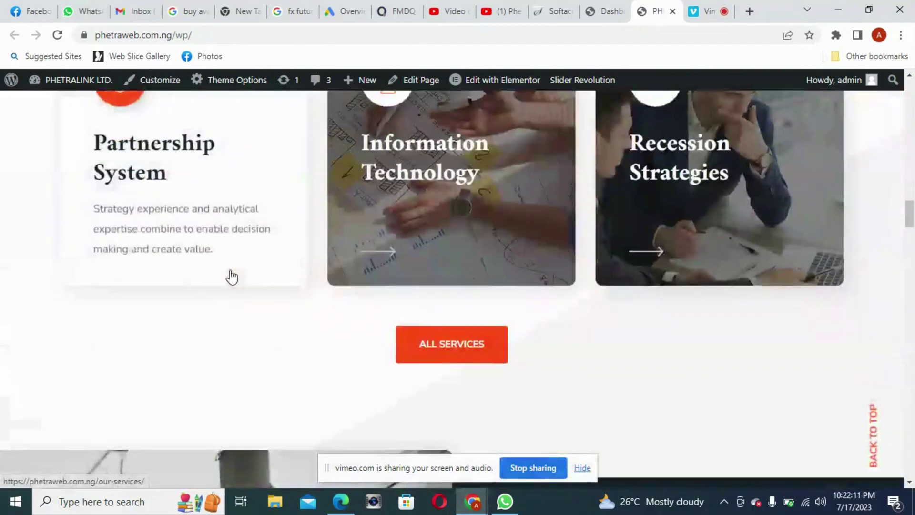
scroll(232, 275, down, 15)
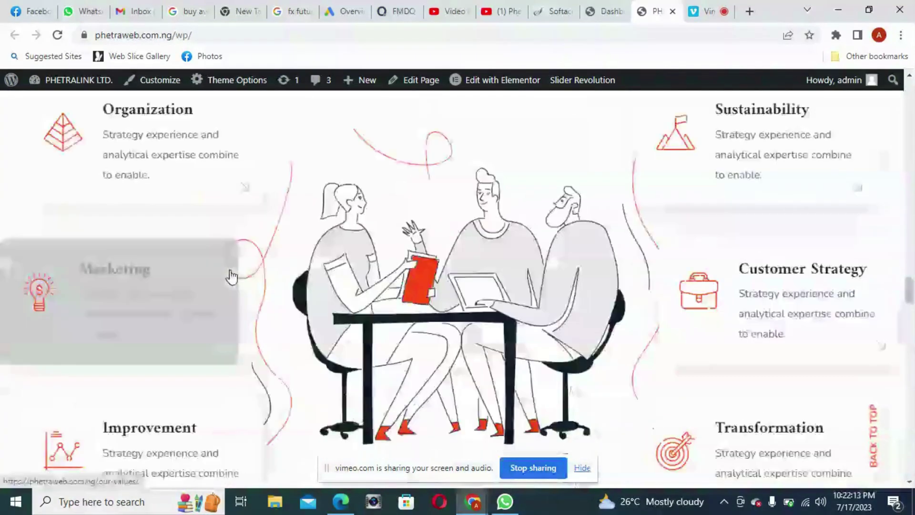
scroll(231, 277, down, 15)
scroll(231, 277, up, 15)
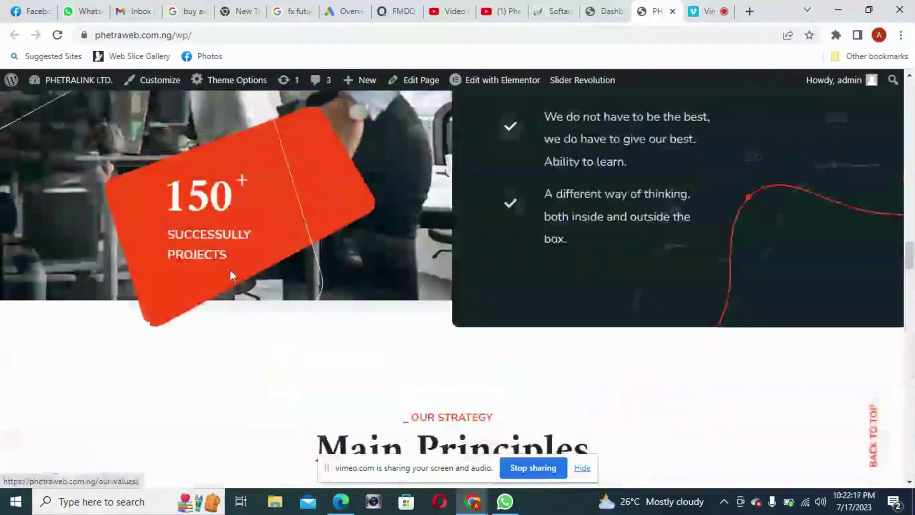
scroll(231, 272, up, 20)
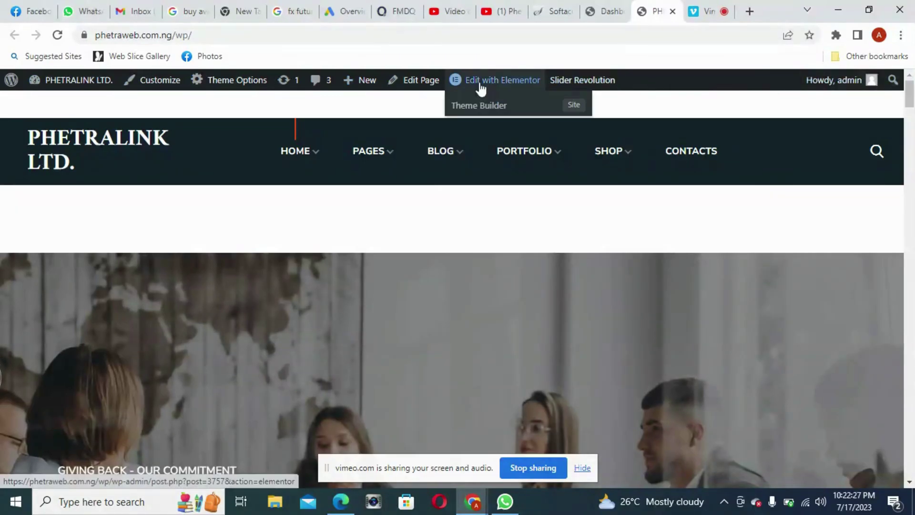
Examine the page-editing options offered on the homepage, including Edit Page, Edit with Elementor and Theme Builder
mouse_move(41, 89)
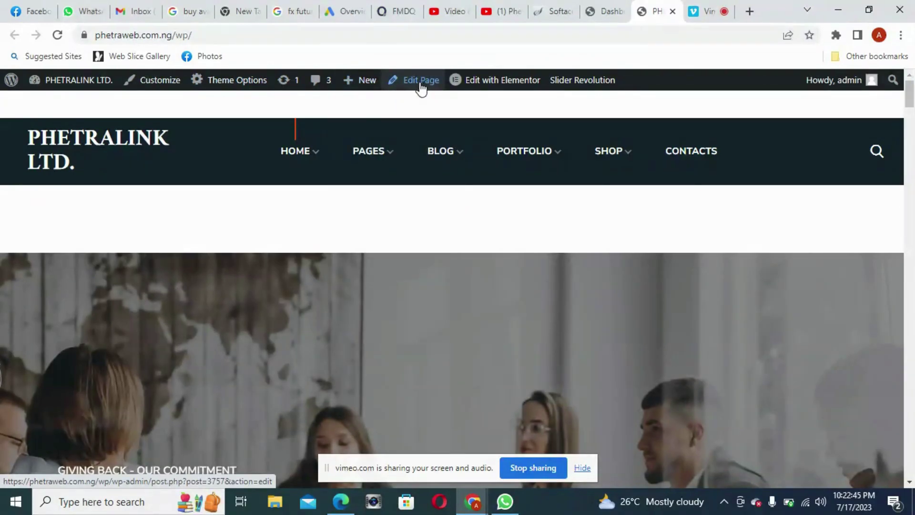
mouse_move(456, 87)
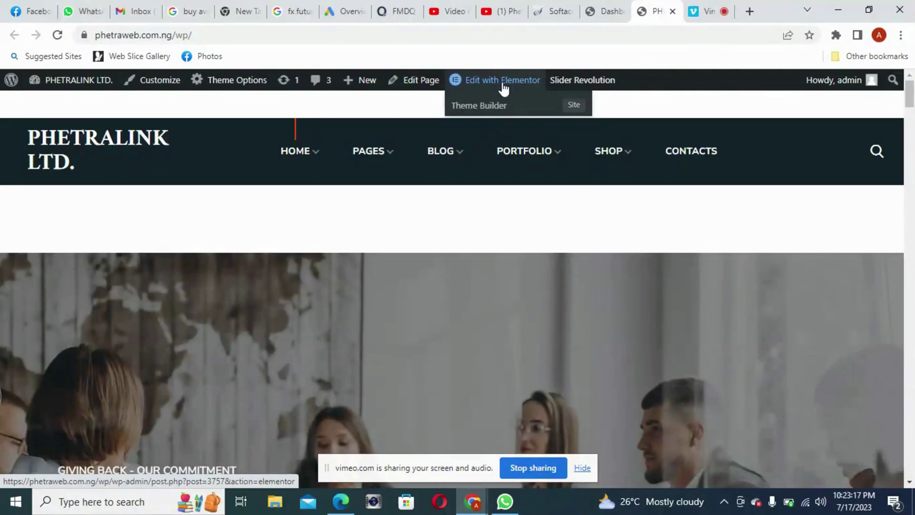
click(518, 86)
mouse_move(519, 91)
mouse_move(514, 131)
mouse_move(388, 219)
mouse_move(331, 167)
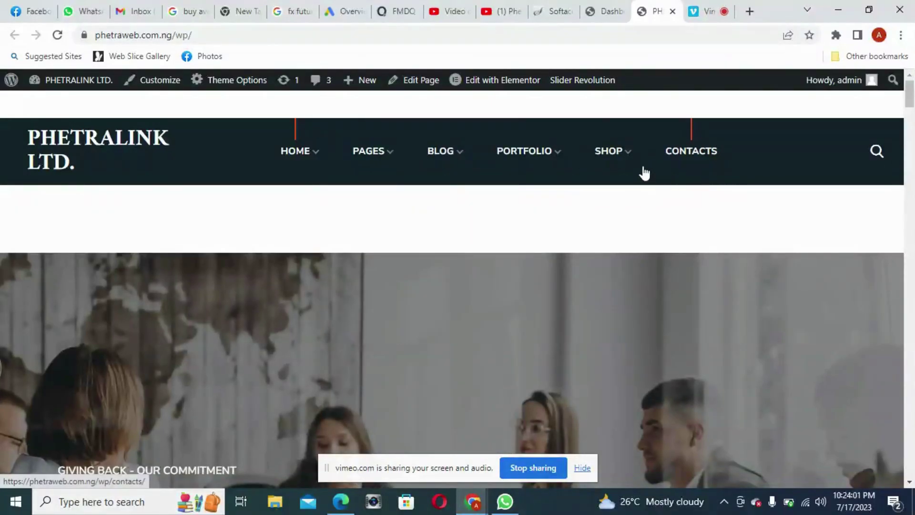
Review the Shop and Portfolio submenus and the homepage content sections down to Main Principles
mouse_move(625, 168)
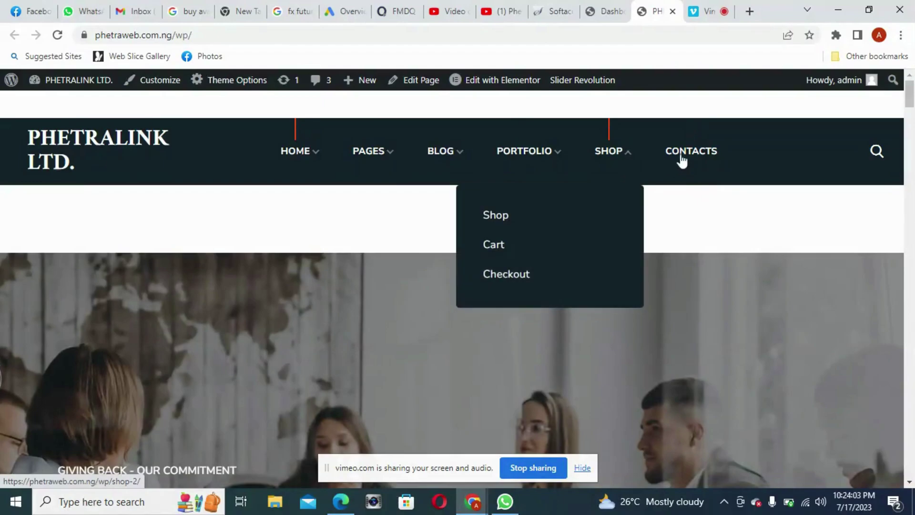
scroll(641, 209, down, 5)
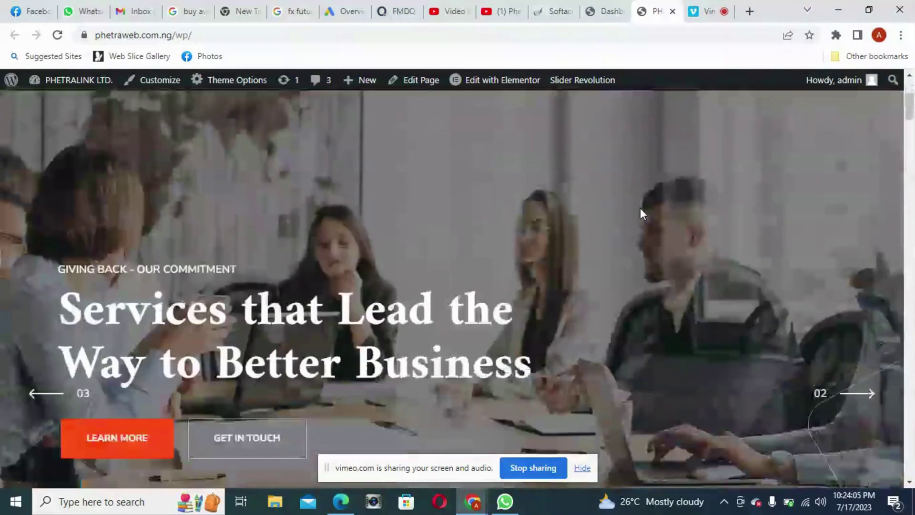
scroll(564, 212, up, 5)
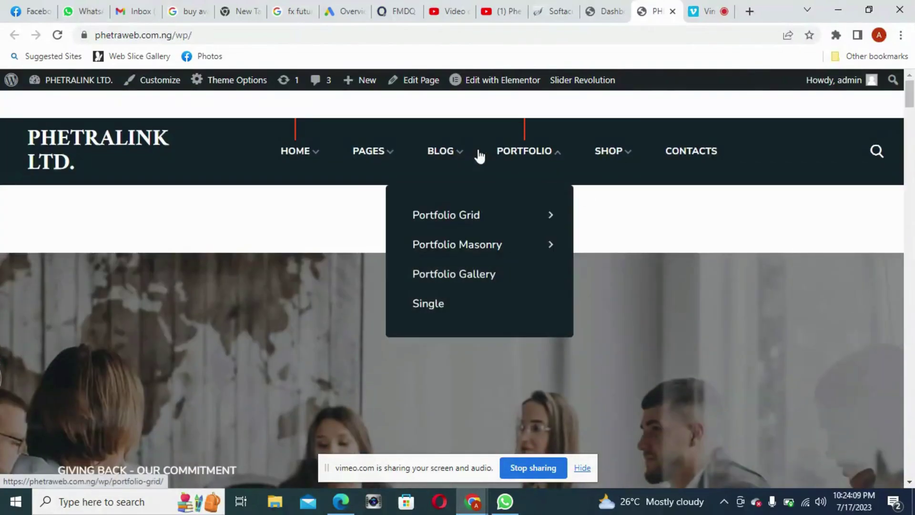
scroll(422, 286, down, 10)
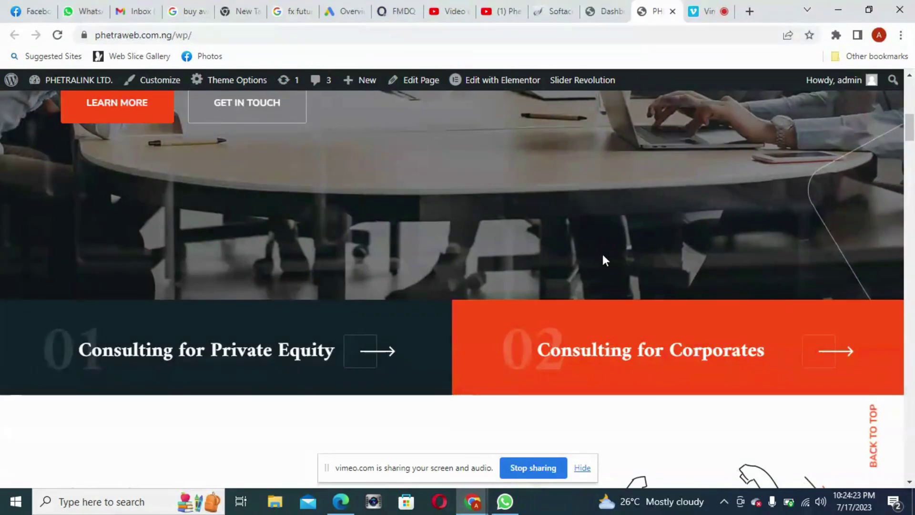
scroll(431, 257, down, 5)
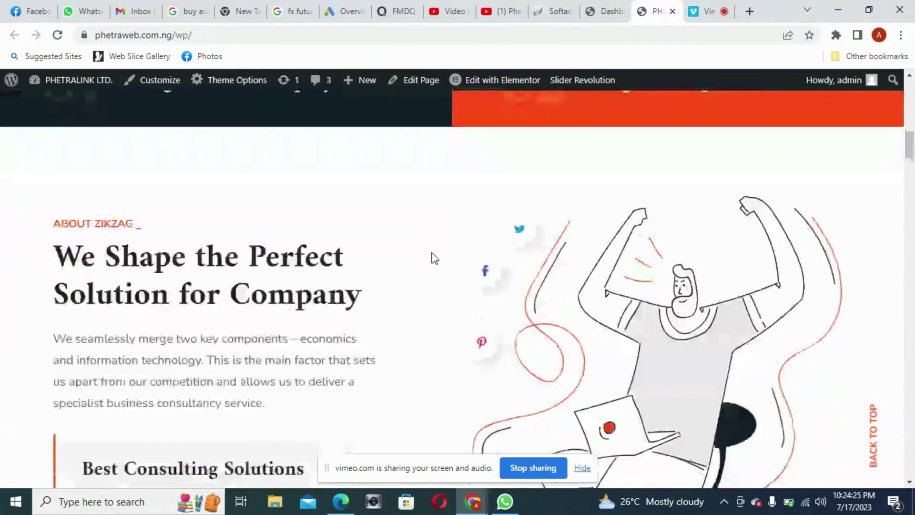
scroll(432, 257, up, 1)
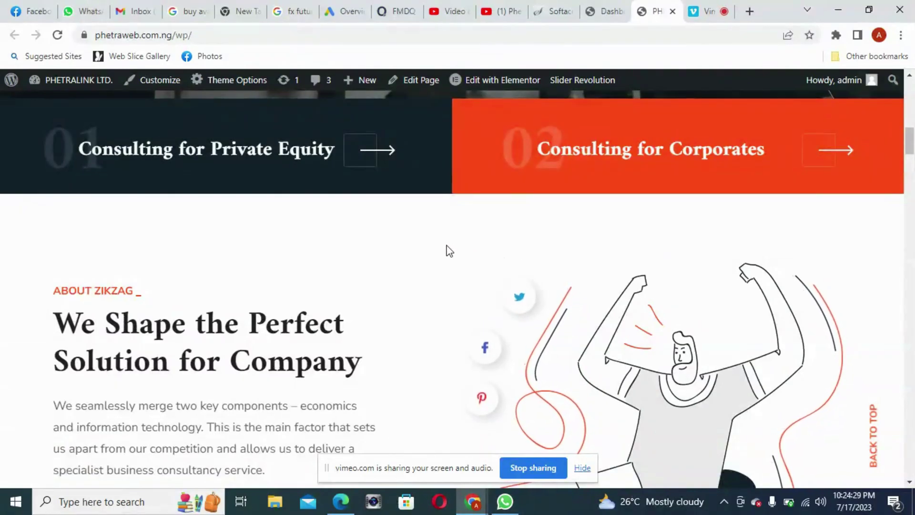
scroll(517, 222, down, 10)
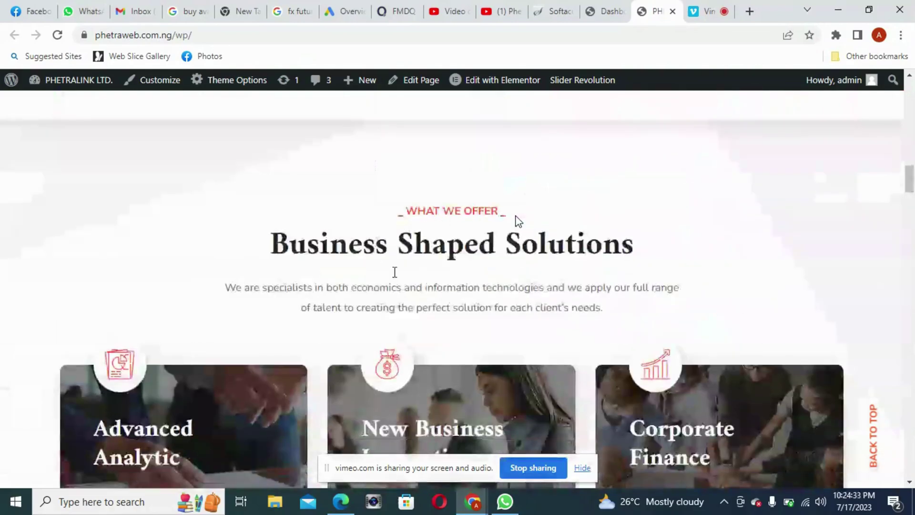
scroll(558, 308, down, 1)
scroll(558, 309, down, 15)
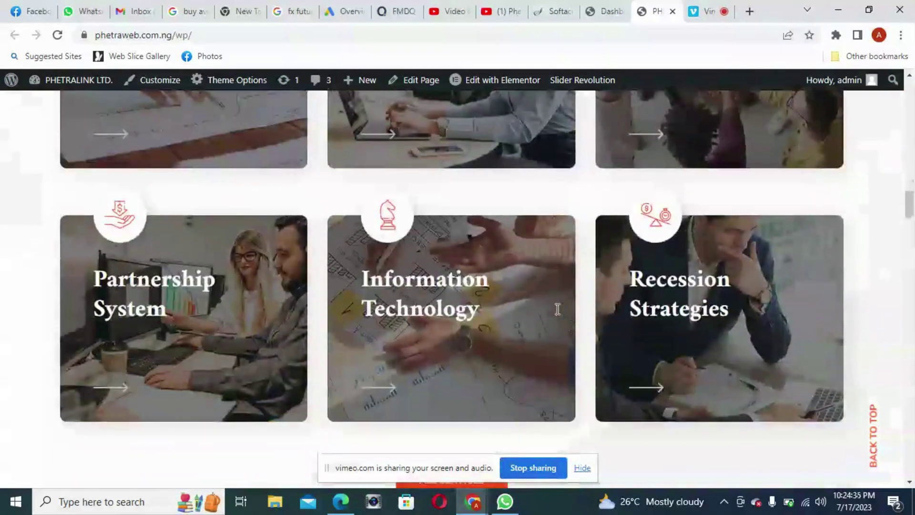
scroll(557, 309, down, 1)
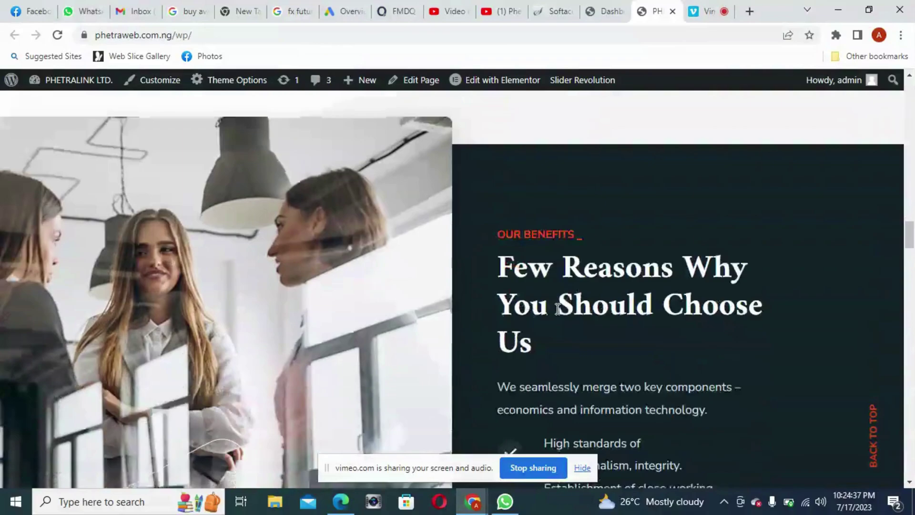
scroll(557, 309, down, 10)
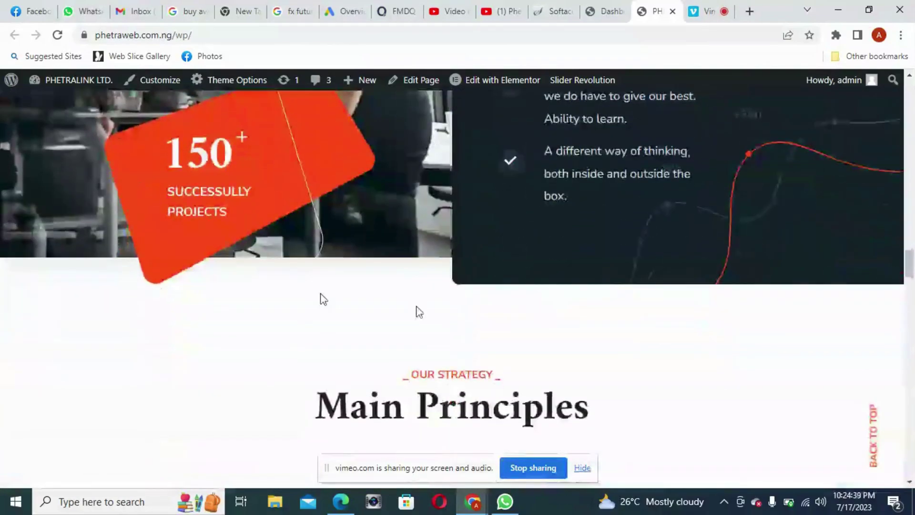
scroll(517, 230, down, 5)
scroll(517, 231, up, 3)
scroll(519, 234, down, 10)
scroll(516, 231, up, 15)
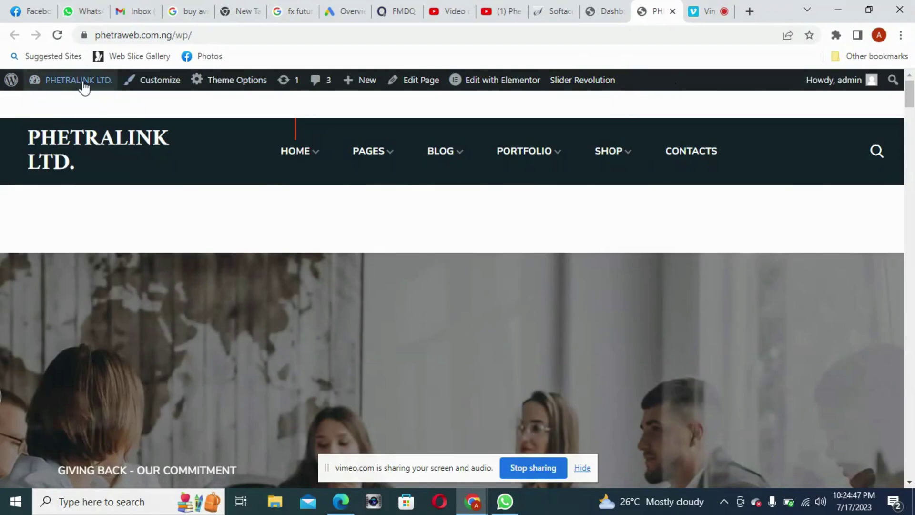
Switch to the WordPress dashboard and view the site's Visit Site and Visit Store options
click(597, 12)
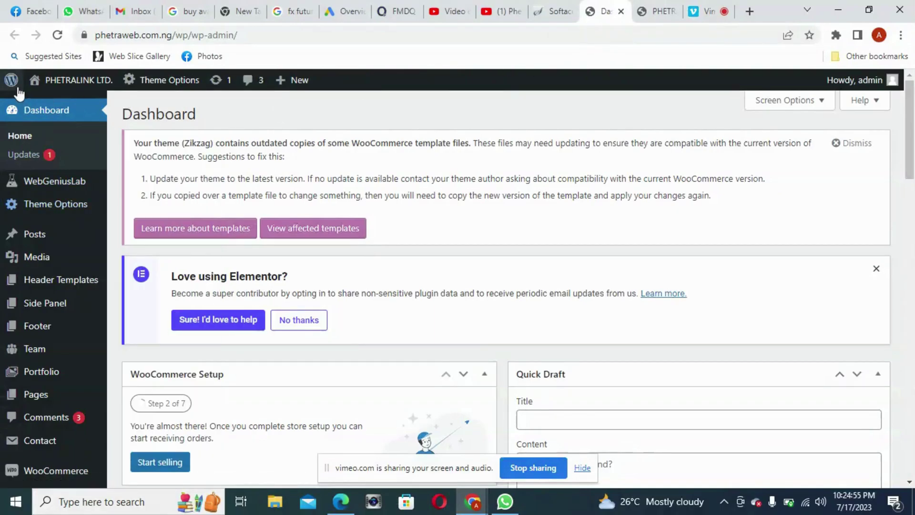
mouse_move(67, 85)
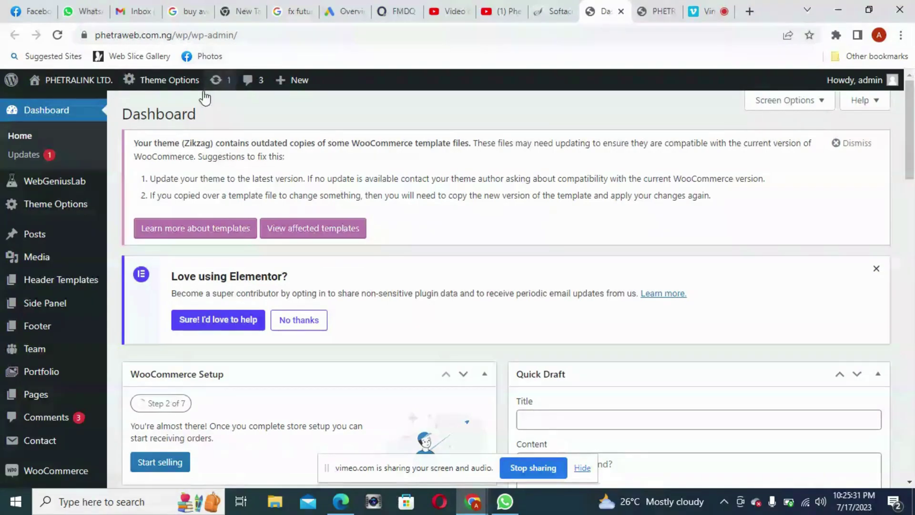
mouse_move(53, 84)
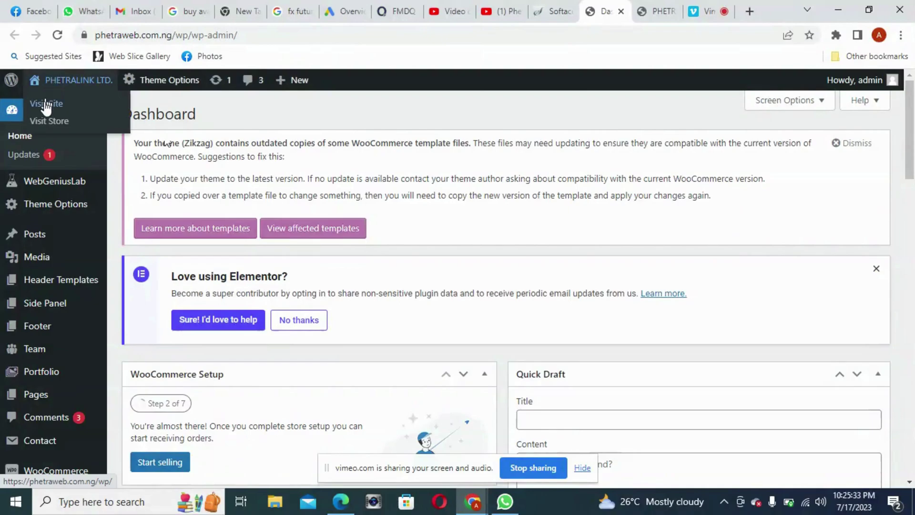
Return to the live homepage and examine its admin options and the Home, Pages and Blog submenus
click(657, 11)
mouse_move(446, 181)
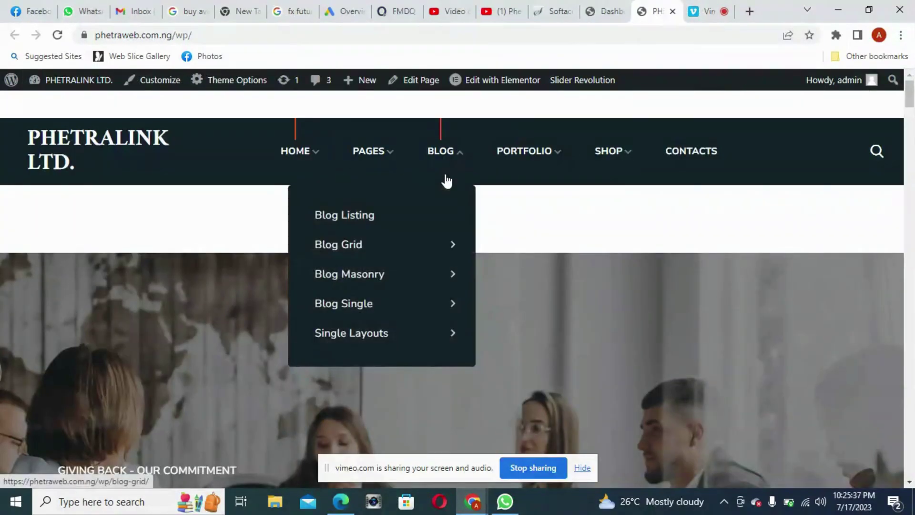
mouse_move(284, 155)
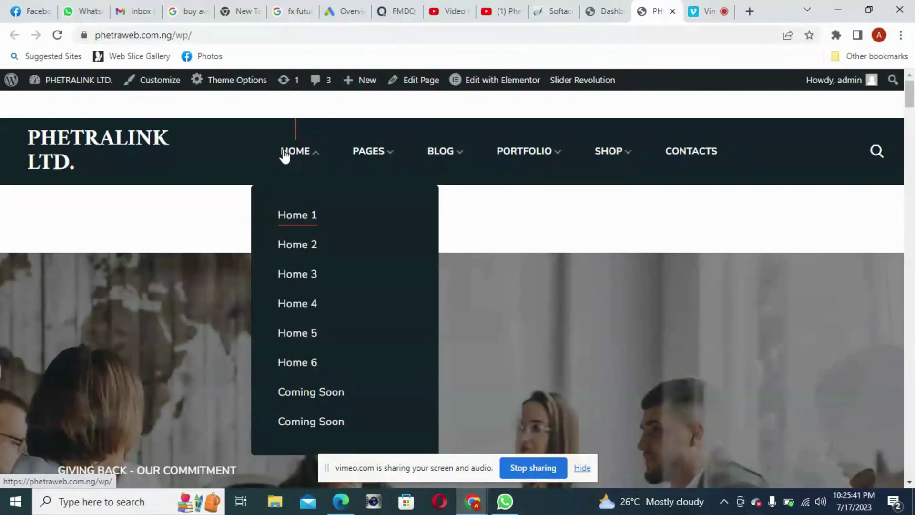
mouse_move(472, 155)
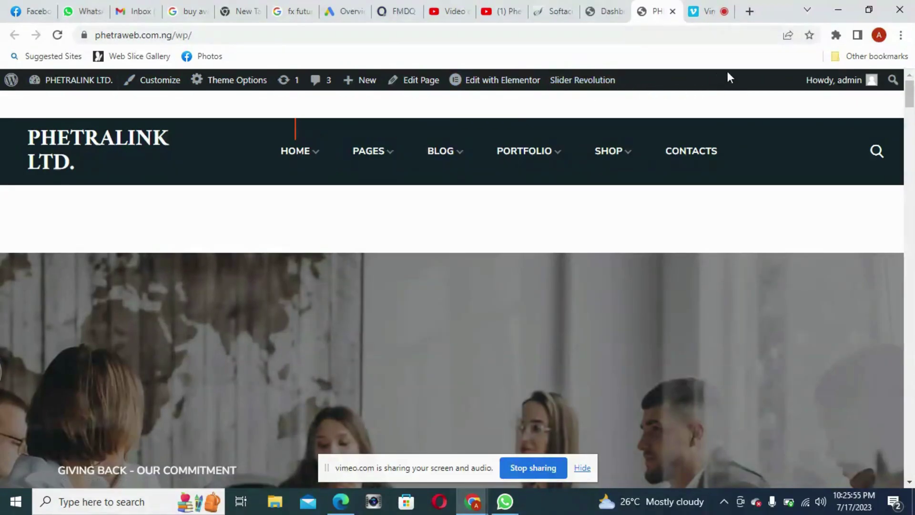
mouse_move(567, 83)
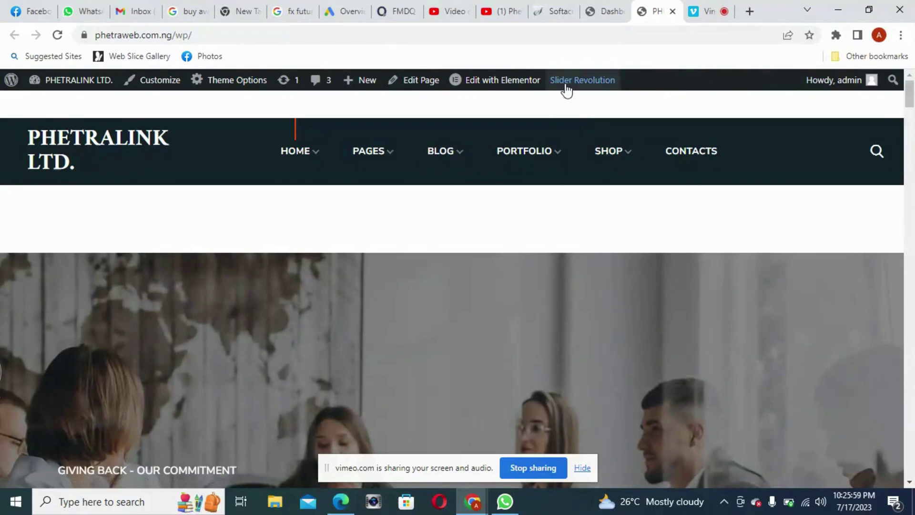
mouse_move(372, 85)
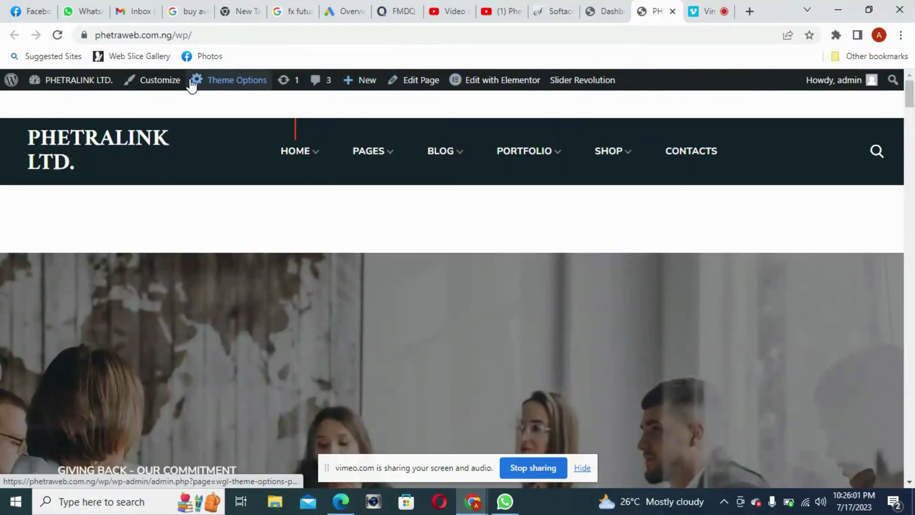
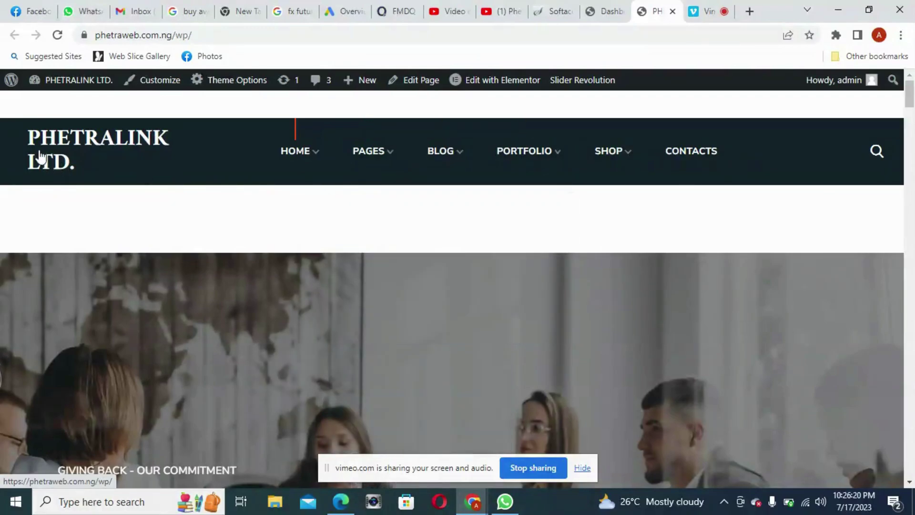
mouse_move(321, 162)
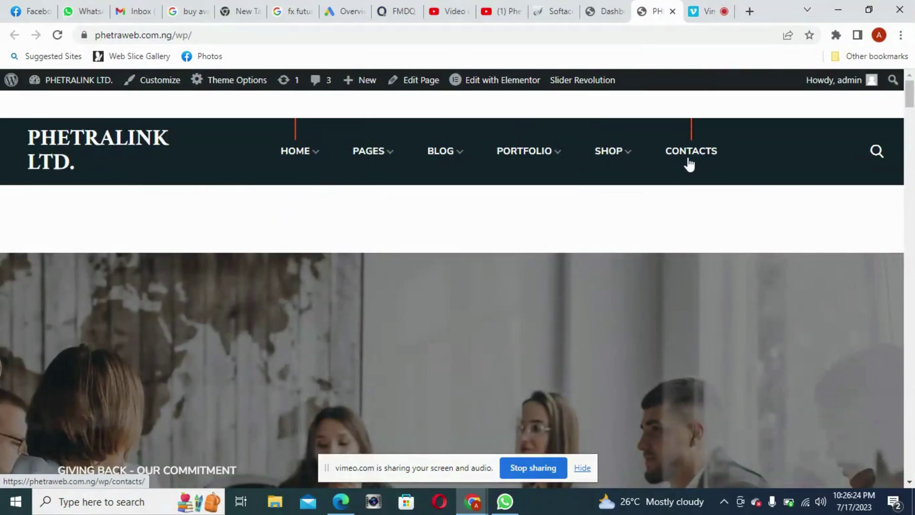
mouse_move(292, 158)
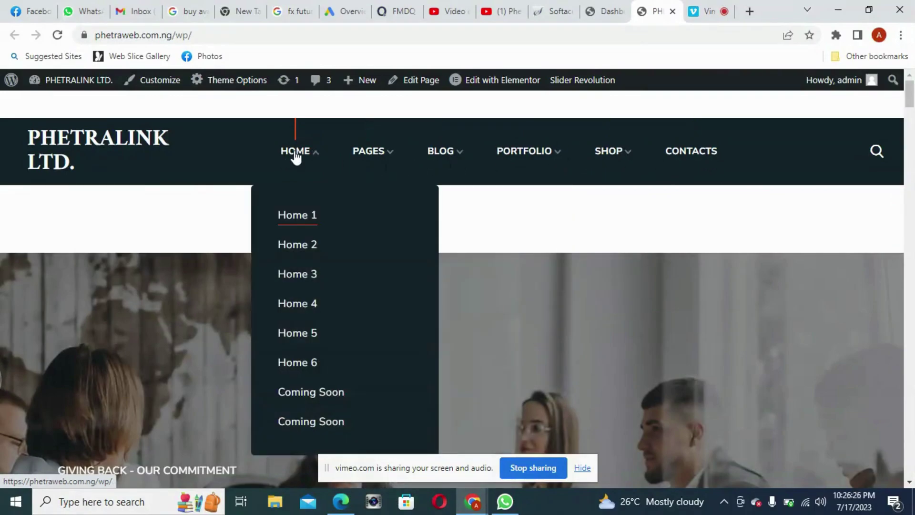
mouse_move(590, 157)
mouse_move(381, 156)
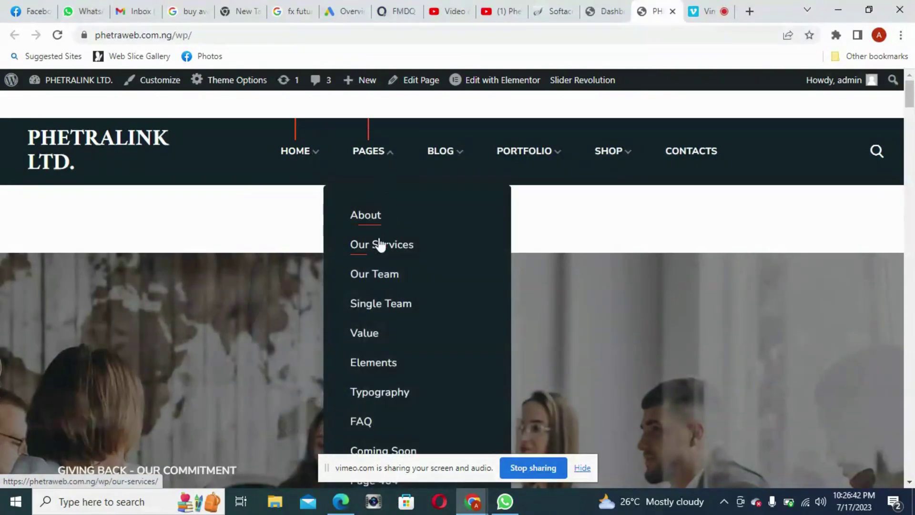
scroll(380, 248, down, 1)
scroll(383, 274, up, 1)
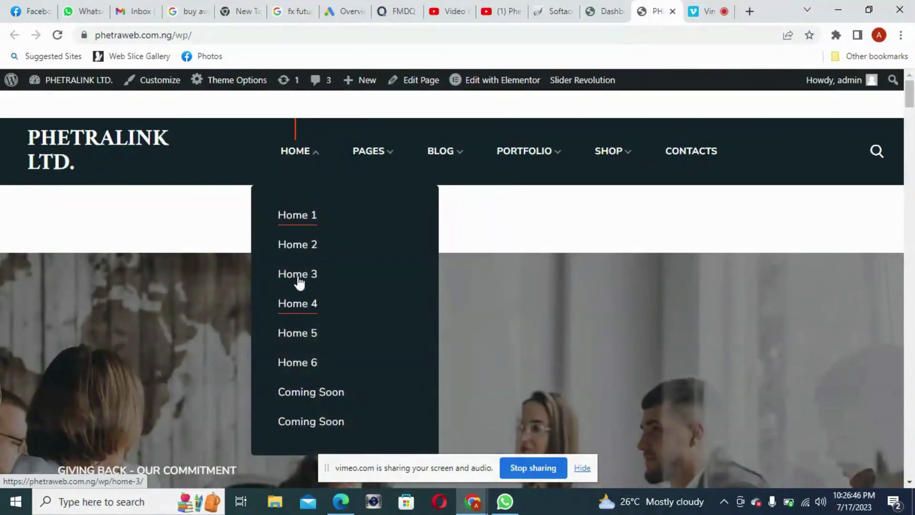
Open the Home 2 page and look over its hero section
scroll(634, 264, down, 10)
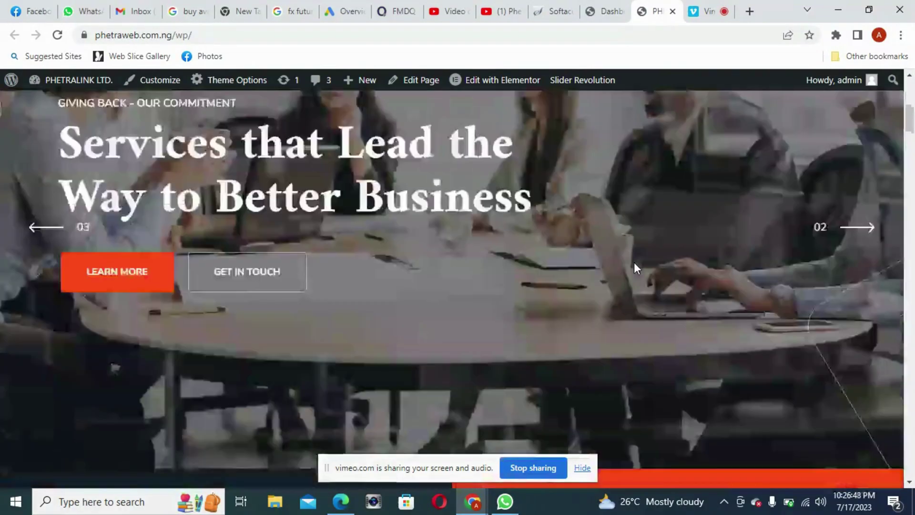
scroll(376, 258, up, 10)
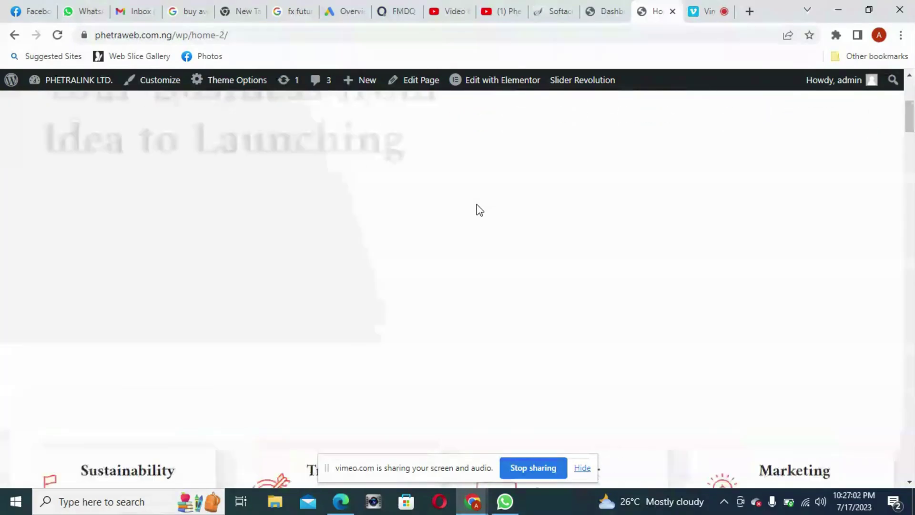
scroll(478, 208, down, 3)
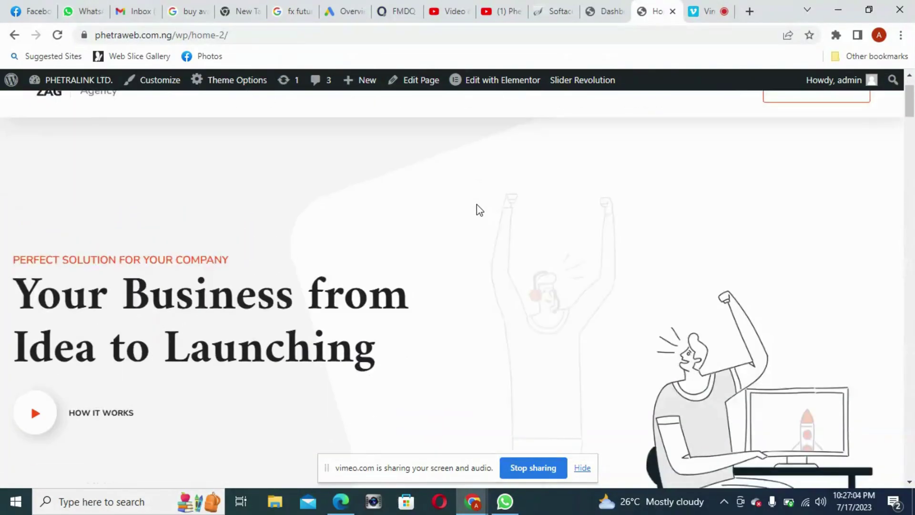
Examine the Home 2 page sections from the service boxes through Our Benefits and Business Shaped Solutions to Our Core Values
scroll(496, 265, down, 6)
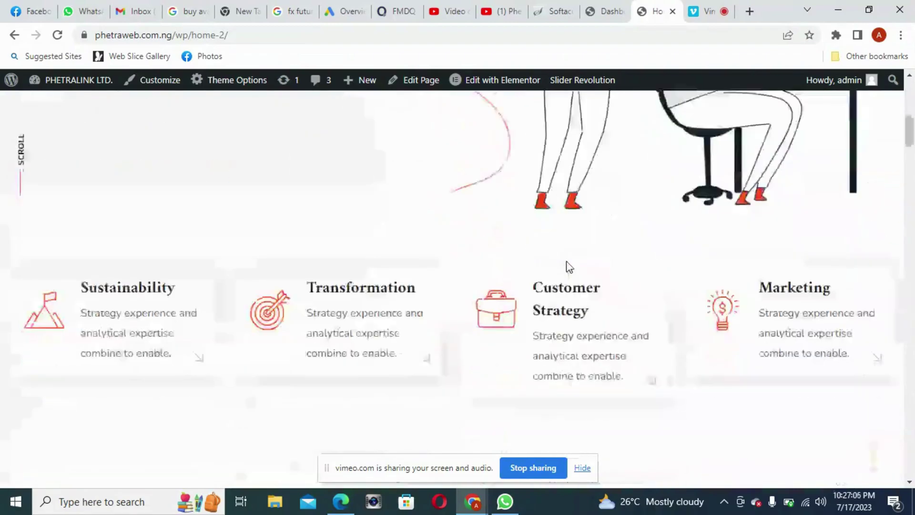
scroll(510, 255, down, 8)
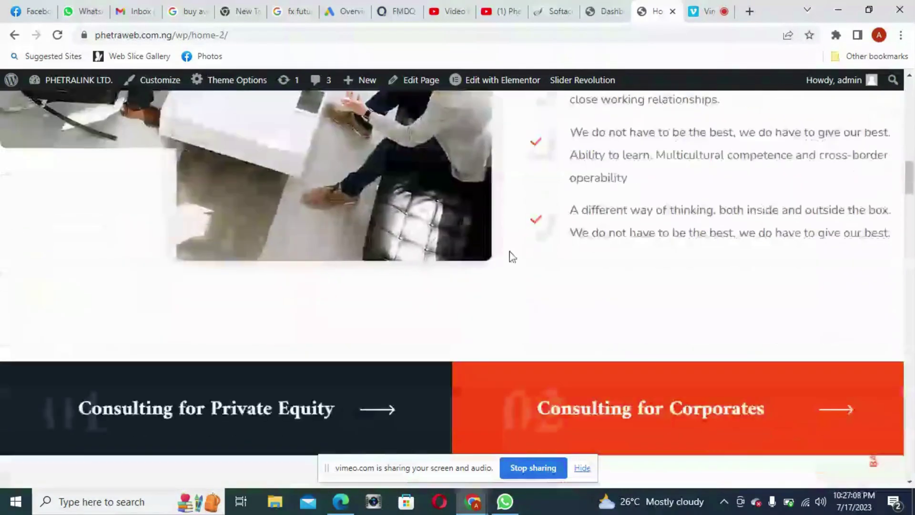
scroll(511, 256, up, 3)
scroll(510, 256, up, 4)
scroll(372, 260, down, 1)
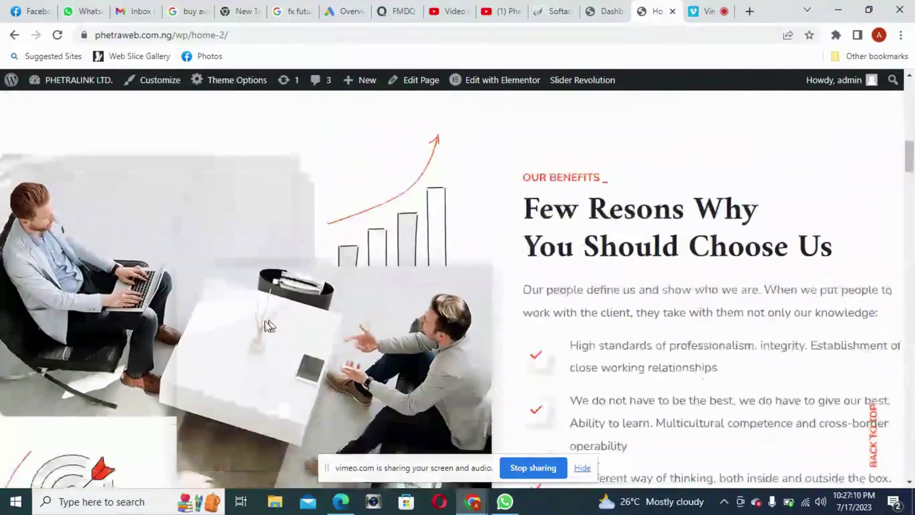
scroll(267, 286, down, 10)
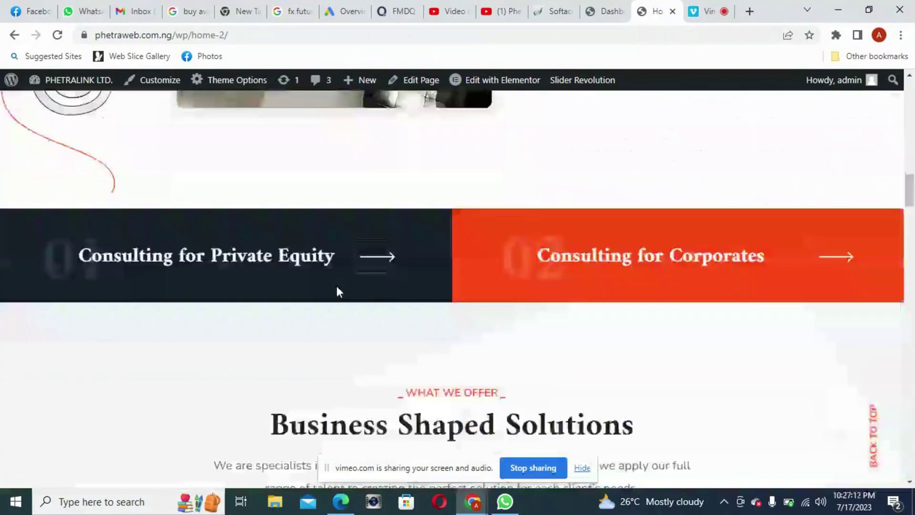
scroll(338, 286, down, 10)
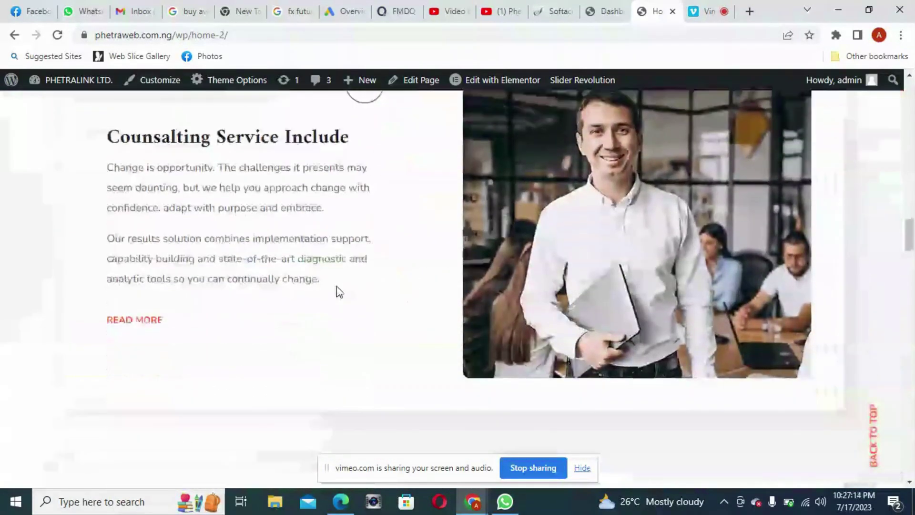
scroll(336, 288, down, 7)
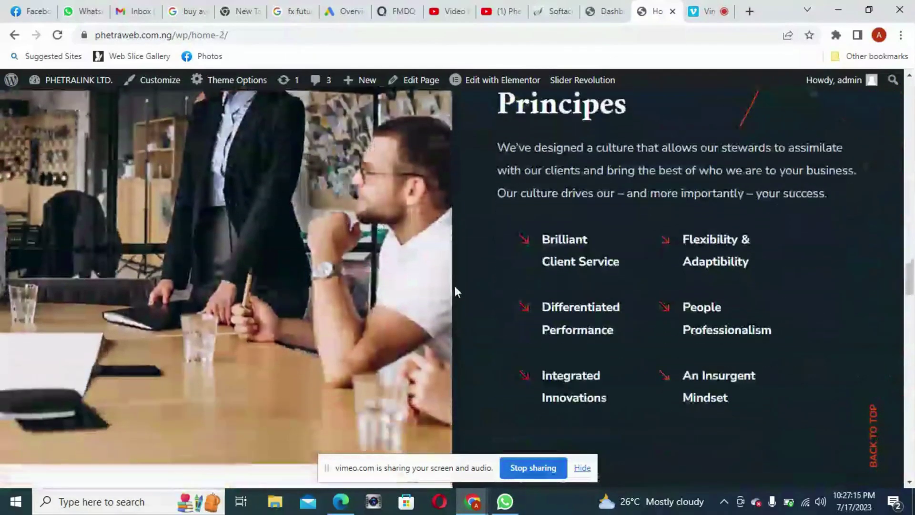
scroll(613, 278, up, 2)
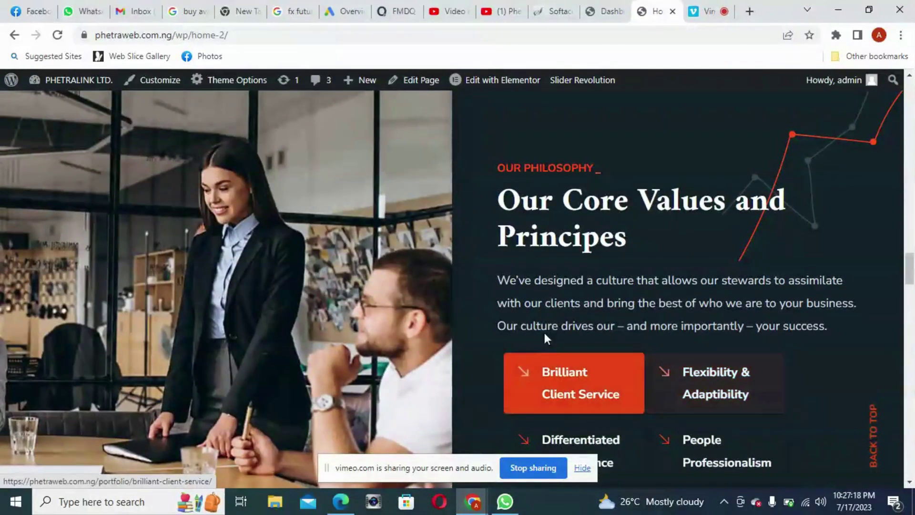
scroll(424, 241, up, 10)
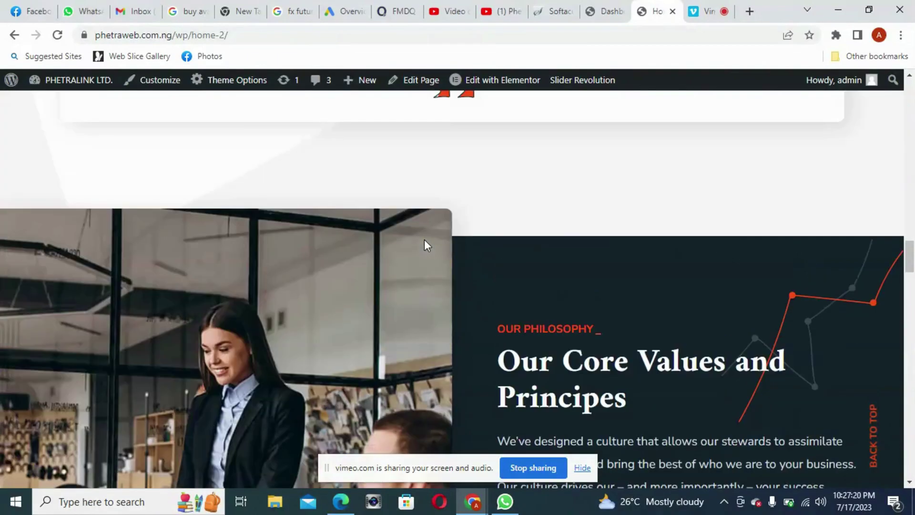
Open the Home 3 page and examine its hero, Our Benefits and Our Philosophy sections
scroll(426, 244, up, 15)
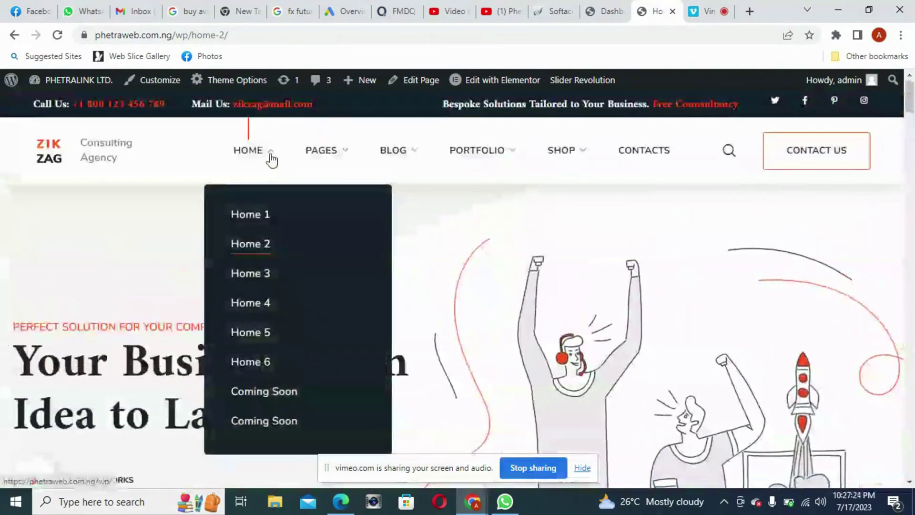
click(247, 276)
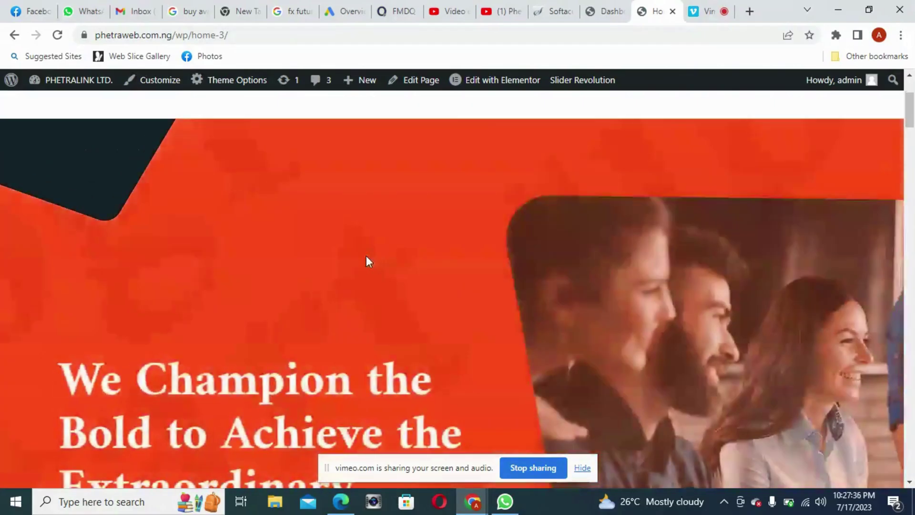
scroll(497, 236, up, 1)
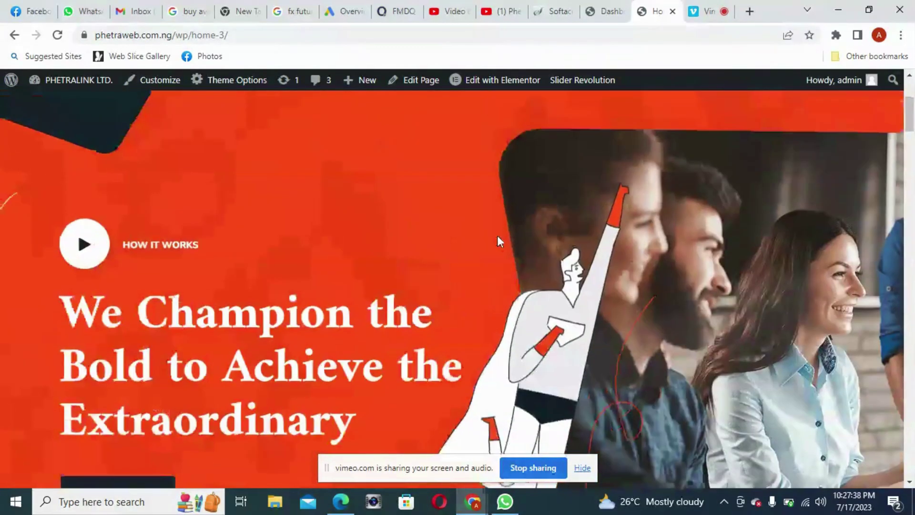
scroll(656, 273, down, 8)
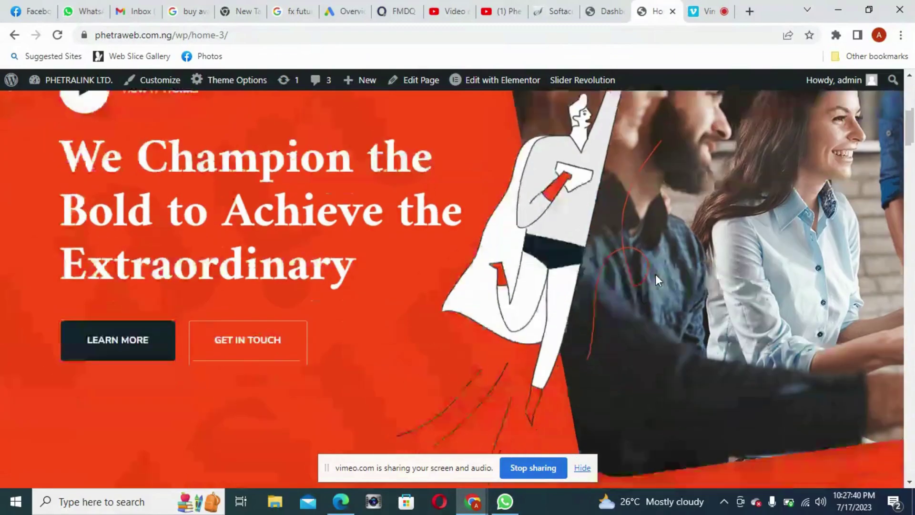
scroll(656, 277, down, 10)
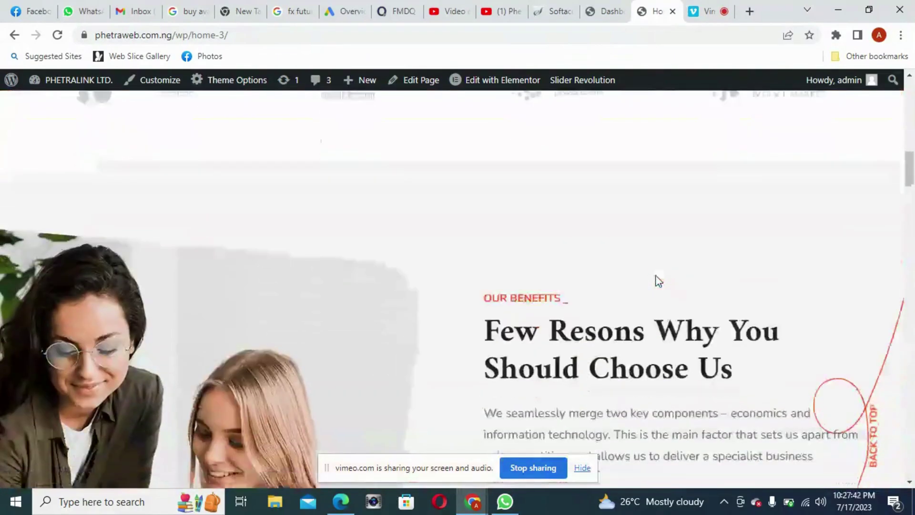
scroll(657, 279, down, 4)
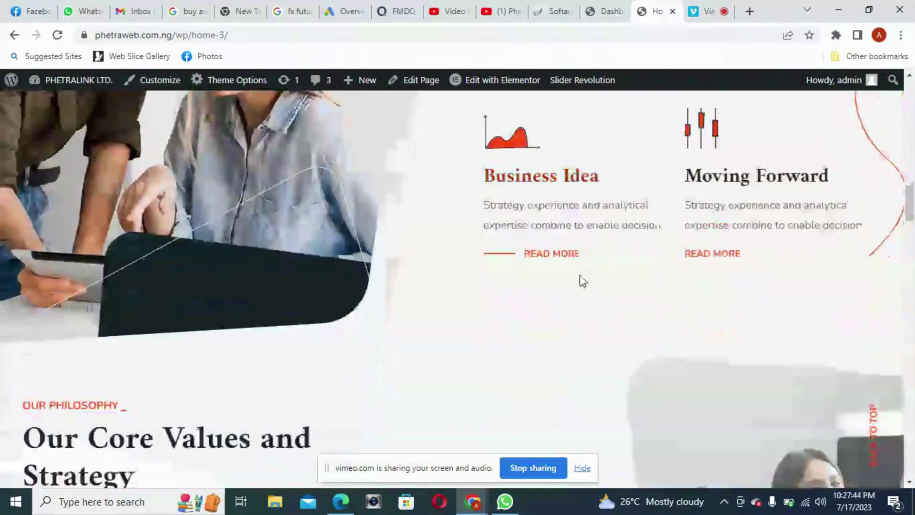
scroll(576, 281, down, 3)
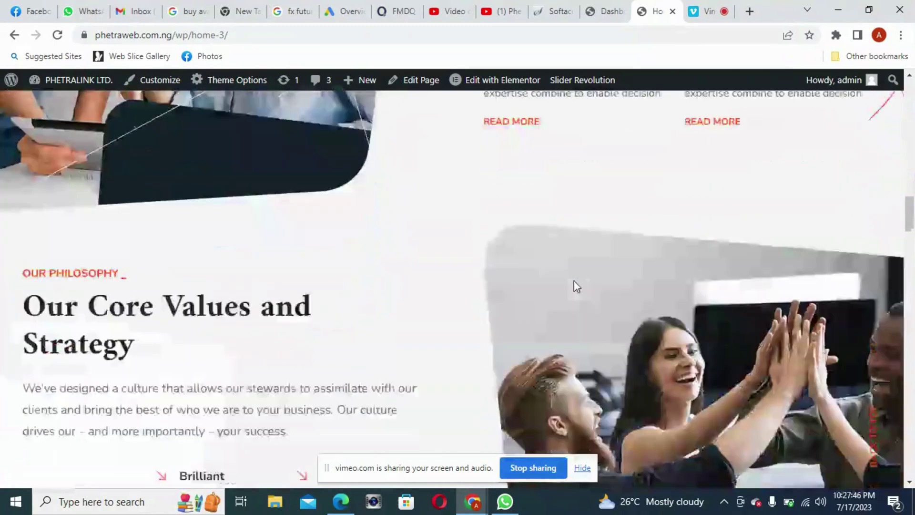
Open the Home 4 page and look over its hero slider and content sections down to the footer
scroll(422, 258, up, 20)
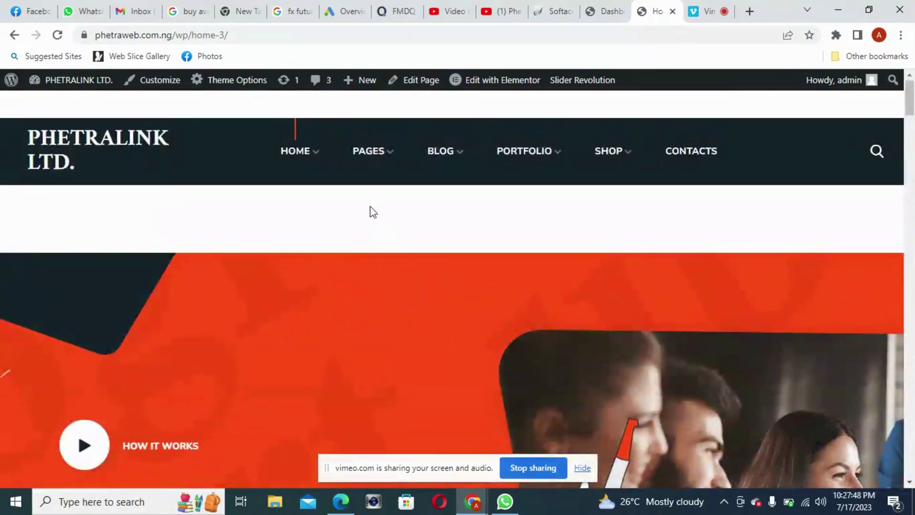
mouse_move(300, 164)
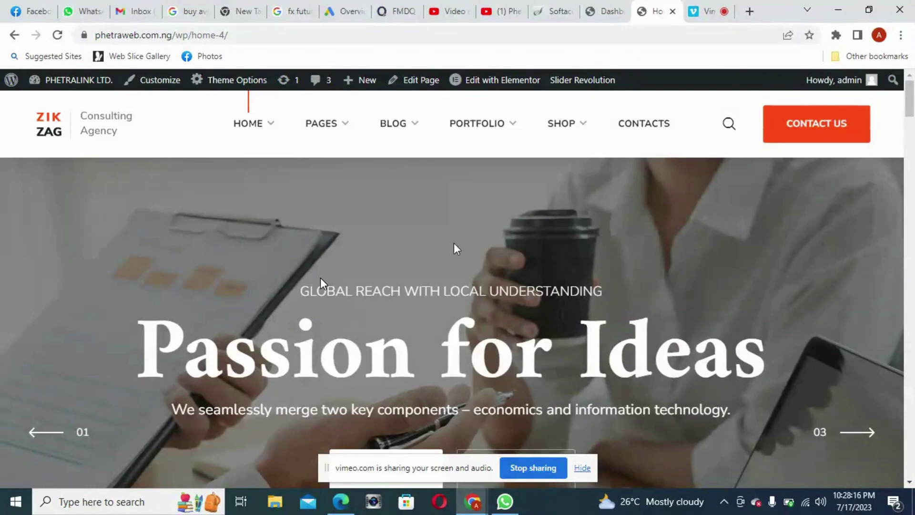
mouse_move(476, 165)
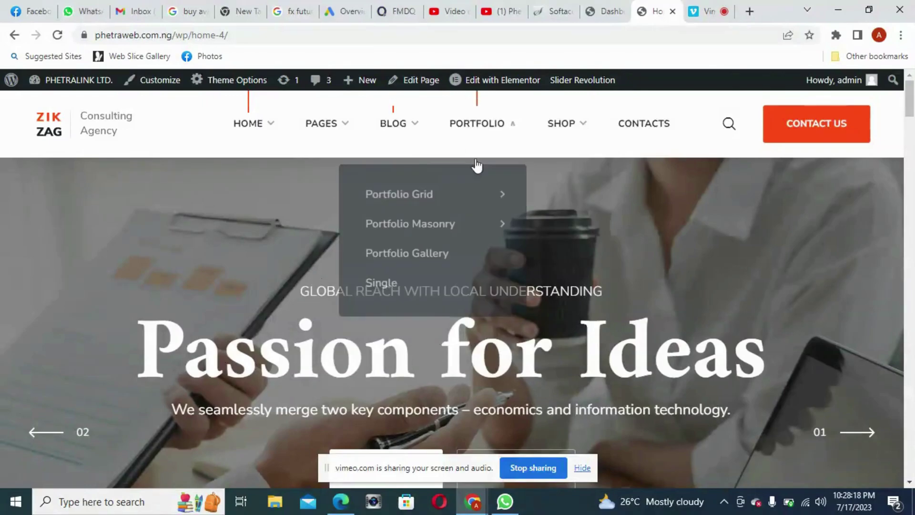
scroll(333, 291, down, 10)
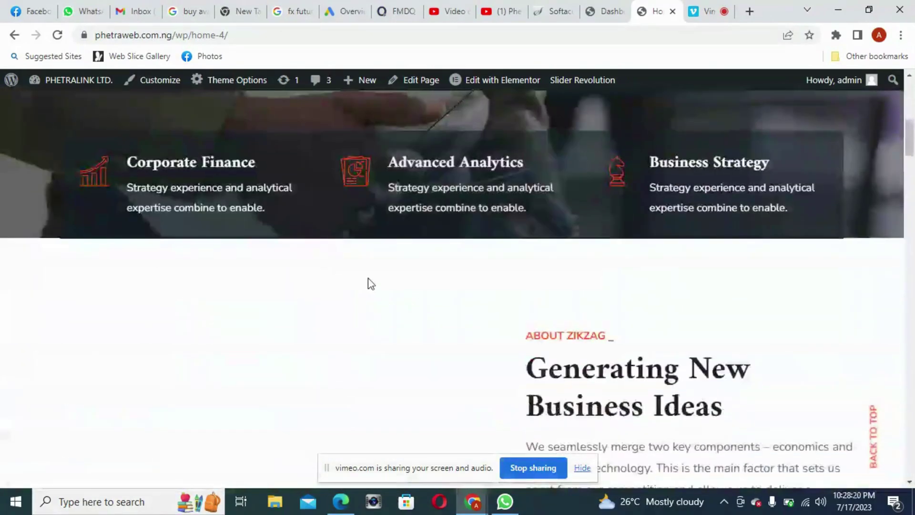
scroll(376, 285, down, 8)
scroll(382, 271, up, 5)
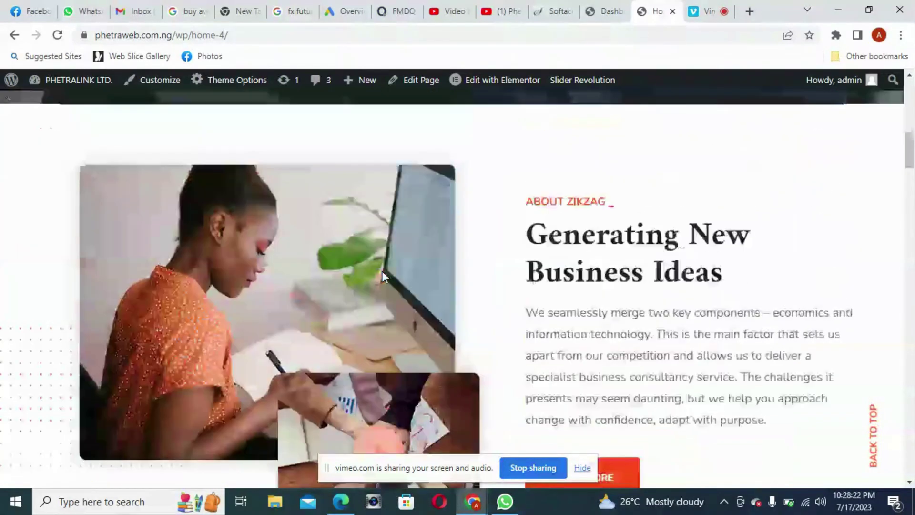
scroll(382, 271, up, 5)
scroll(382, 270, down, 15)
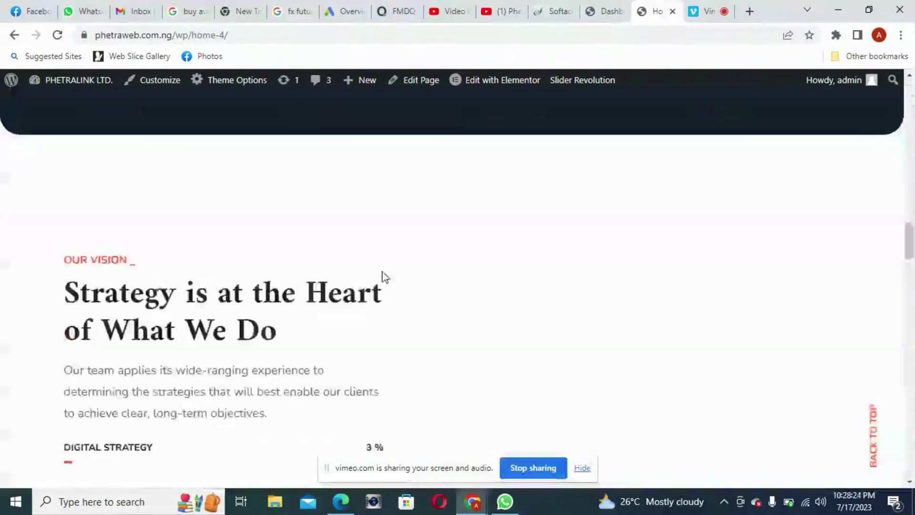
scroll(385, 277, down, 20)
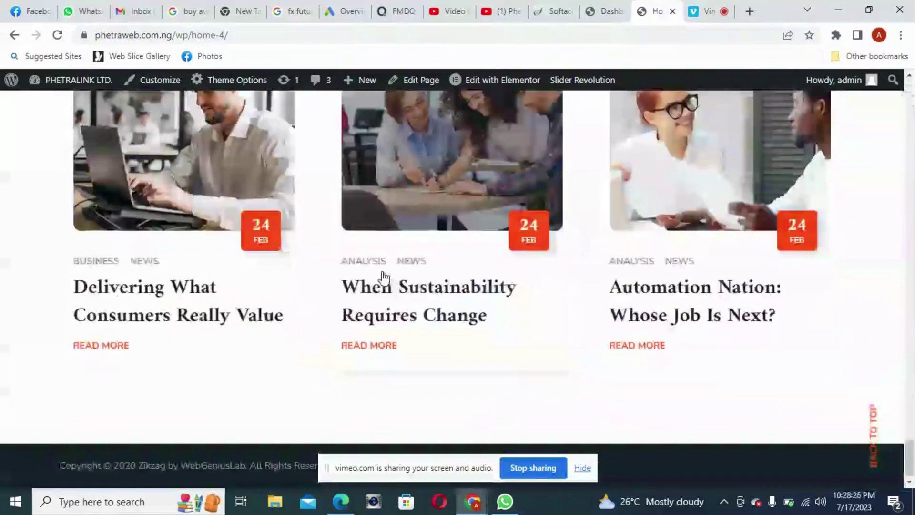
scroll(384, 277, up, 15)
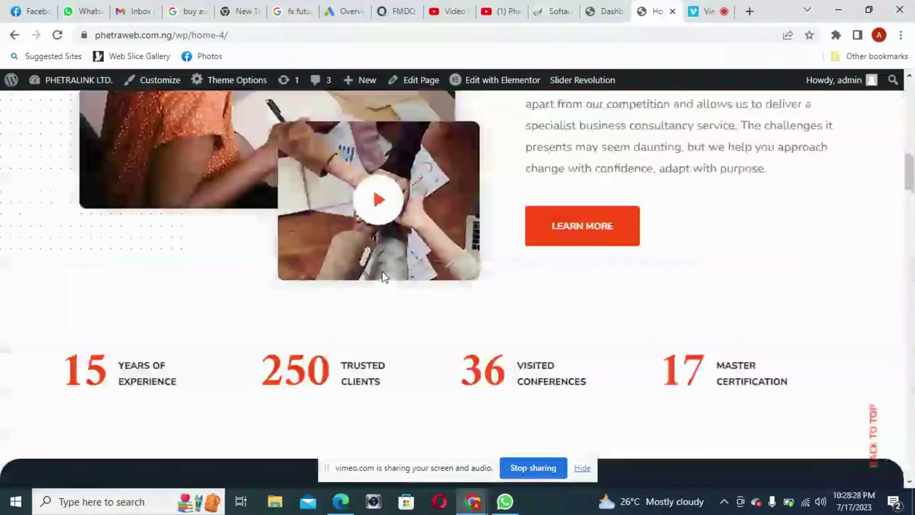
scroll(384, 276, up, 10)
scroll(384, 277, down, 2)
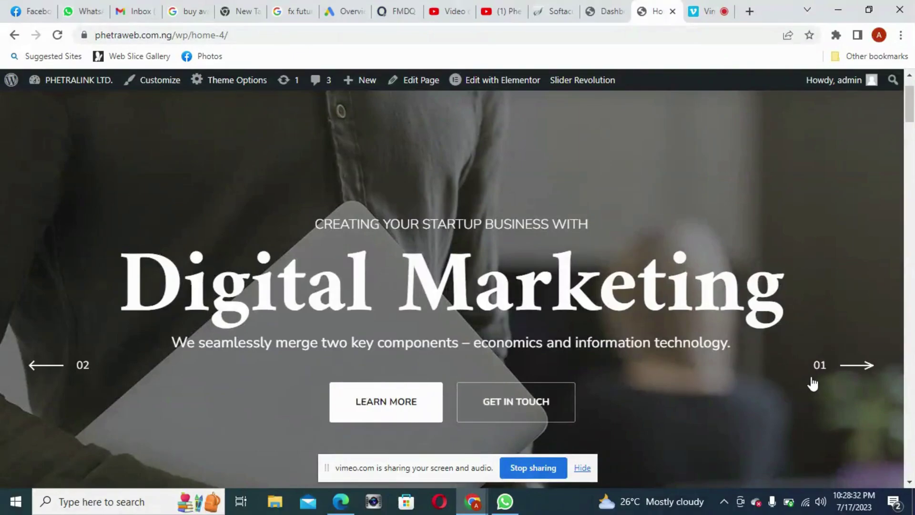
scroll(628, 316, up, 1)
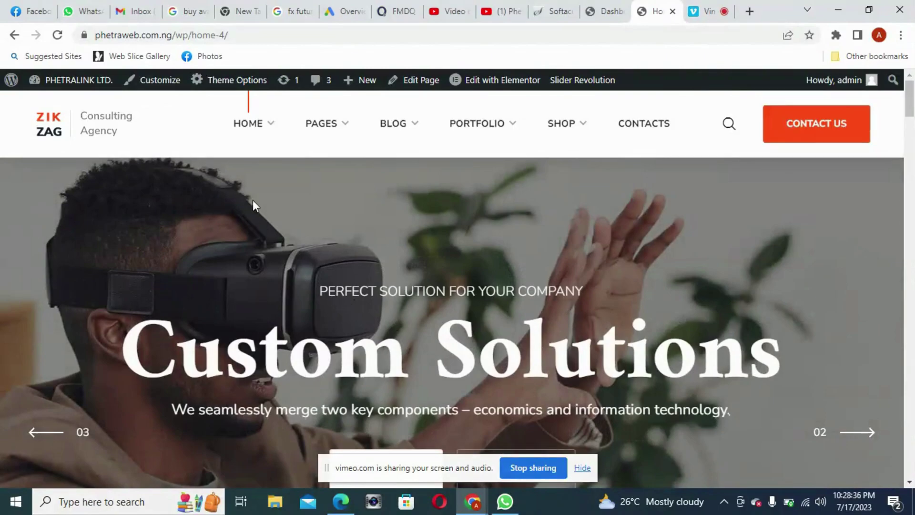
Review the Home, Pages, Blog, Portfolio and Shop submenus in the Home 4 page's header navigation
mouse_move(265, 133)
mouse_move(383, 236)
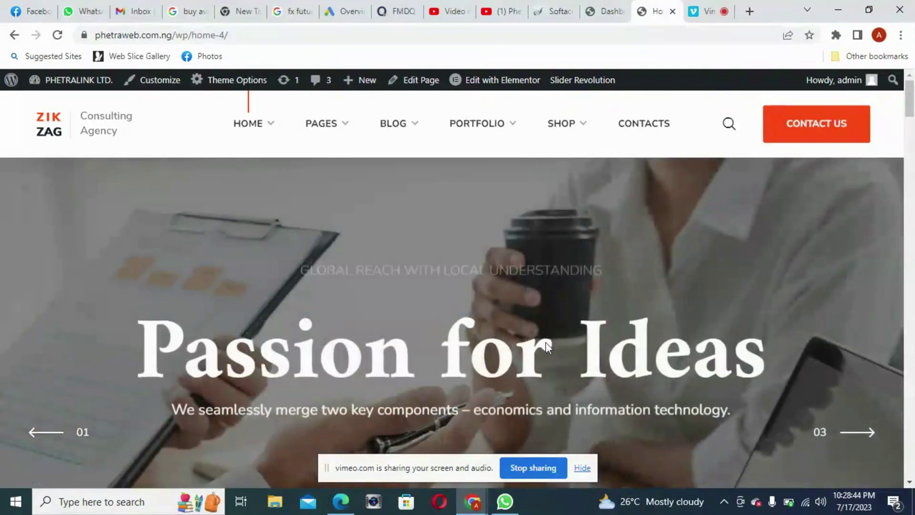
mouse_move(343, 127)
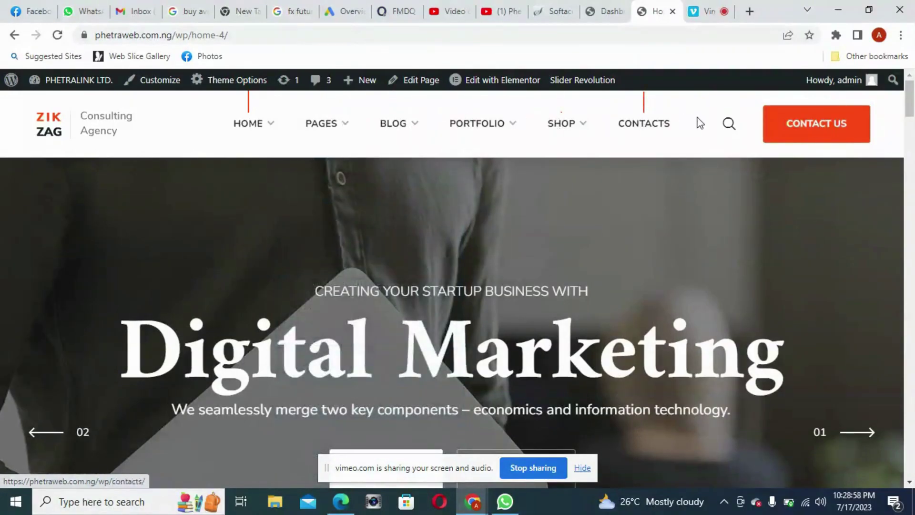
mouse_move(377, 135)
mouse_move(581, 133)
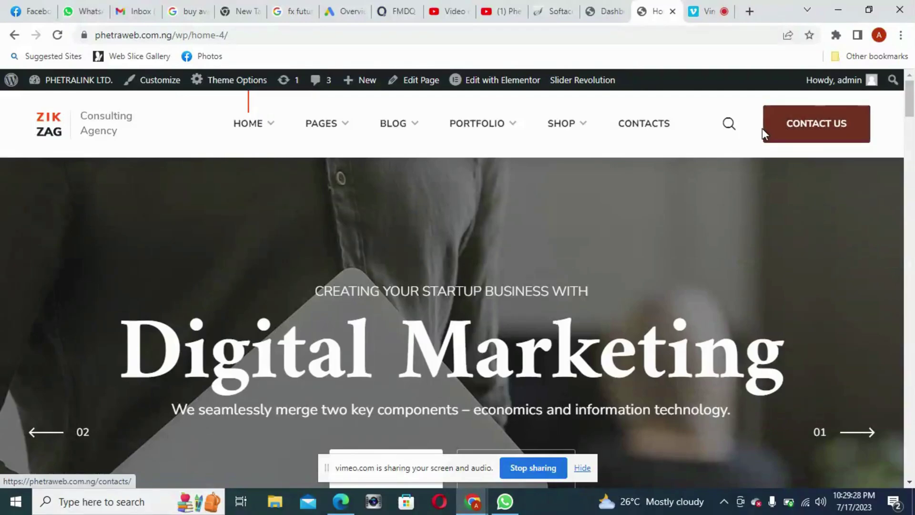
mouse_move(457, 129)
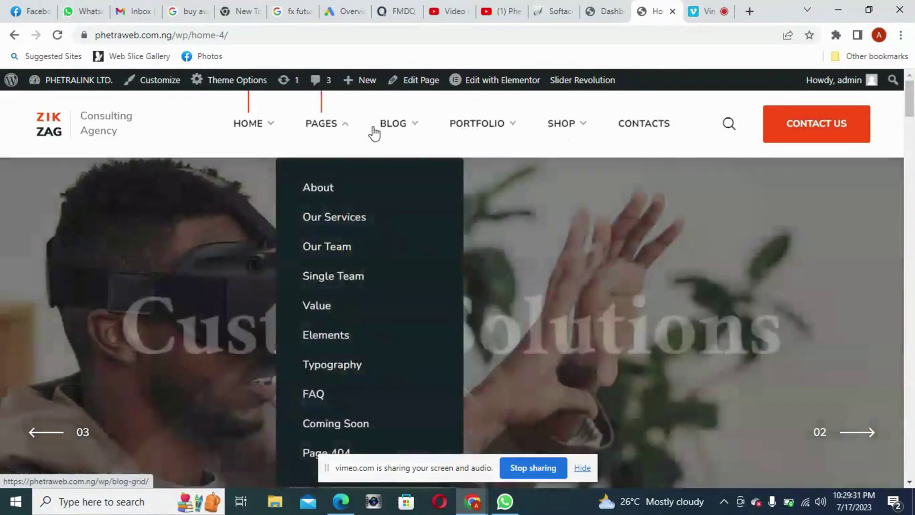
mouse_move(398, 131)
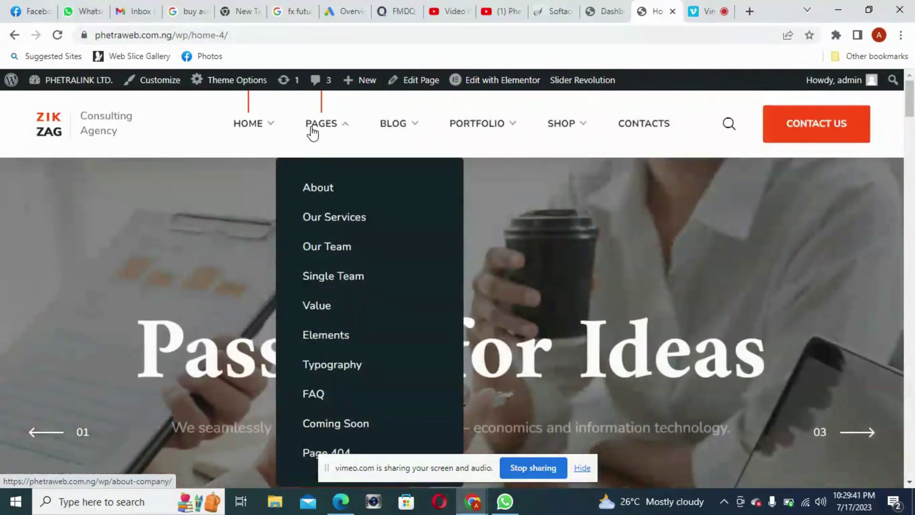
mouse_move(247, 131)
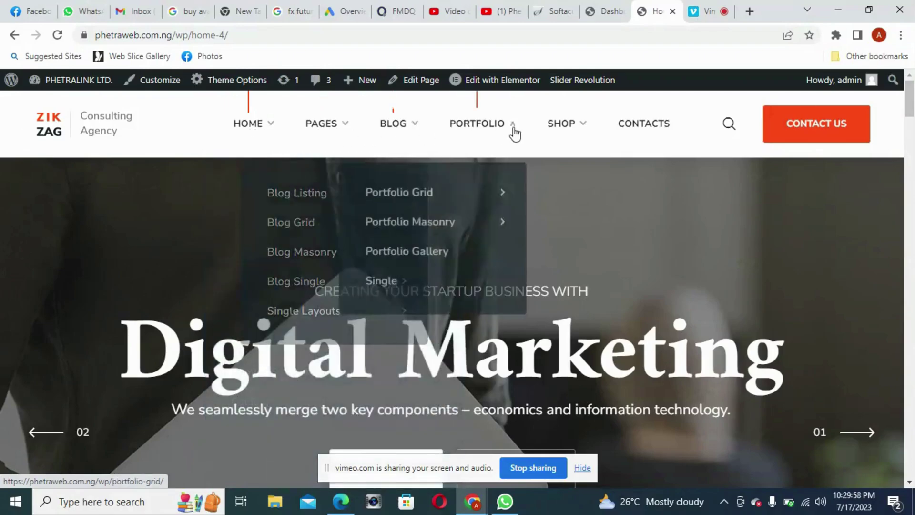
mouse_move(218, 134)
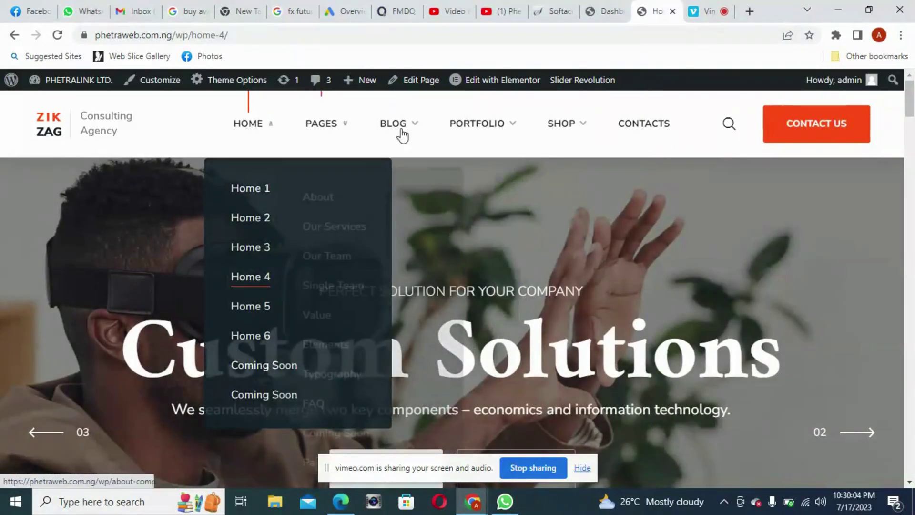
Reveal the site search box in the Home 4 header and close it again
mouse_move(484, 129)
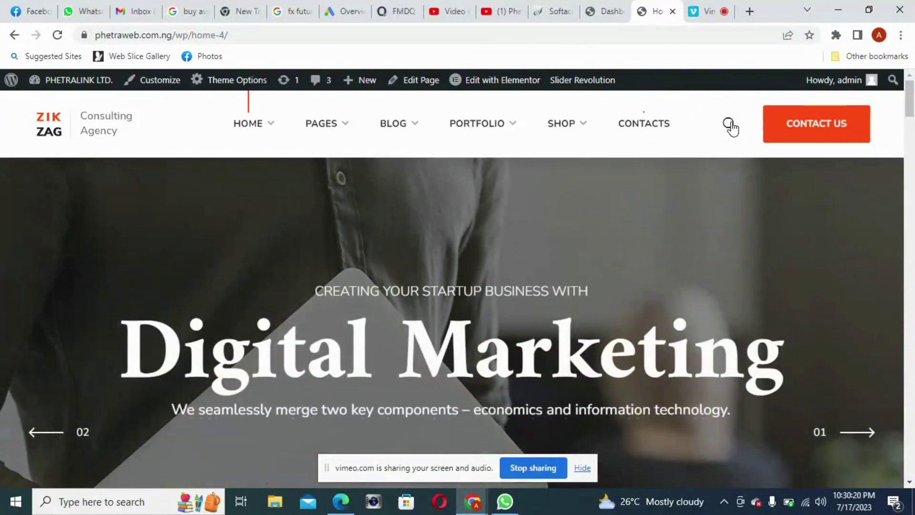
click(729, 125)
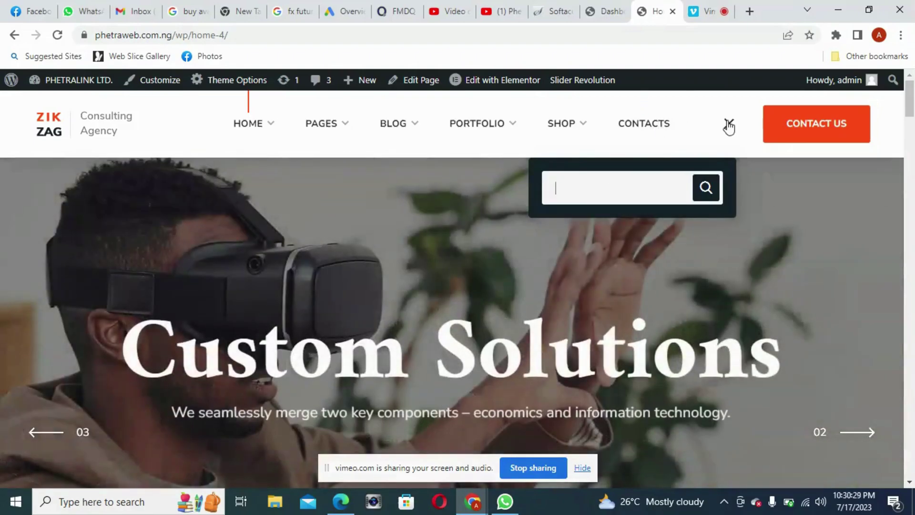
click(729, 123)
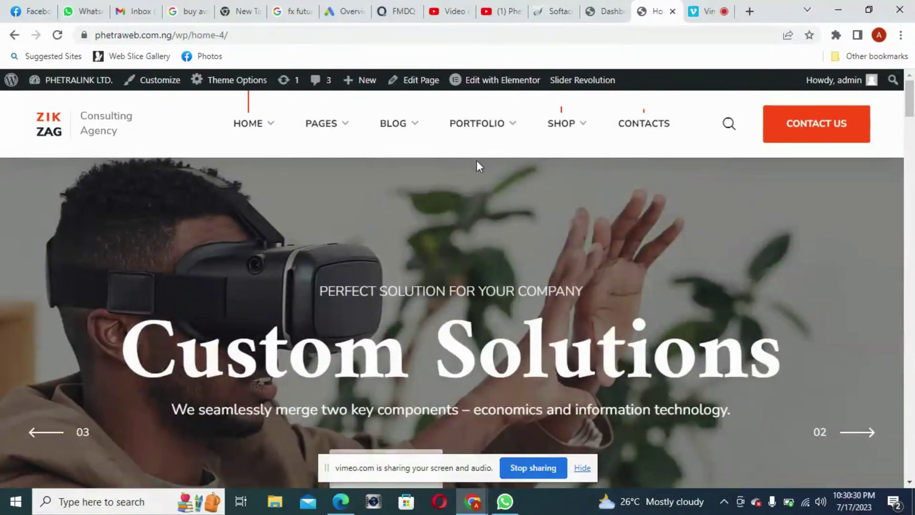